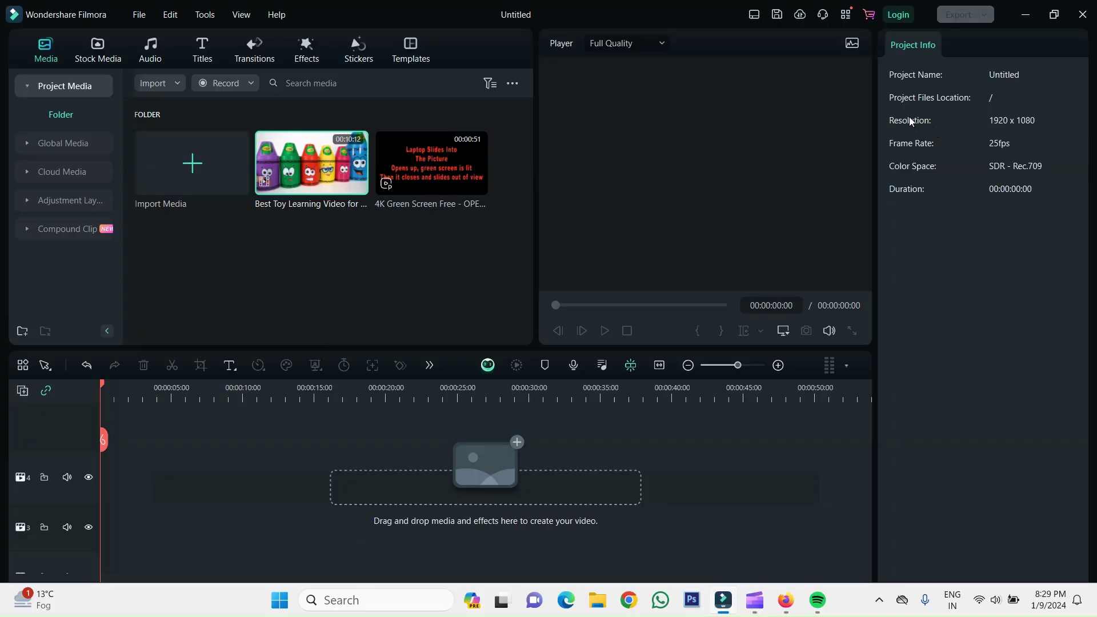
# - Place the 4K Green Screen laptop clip at the start of video track 1 and trim about 10 seconds of intro off its beginning
pyautogui.moveTo(428, 168)
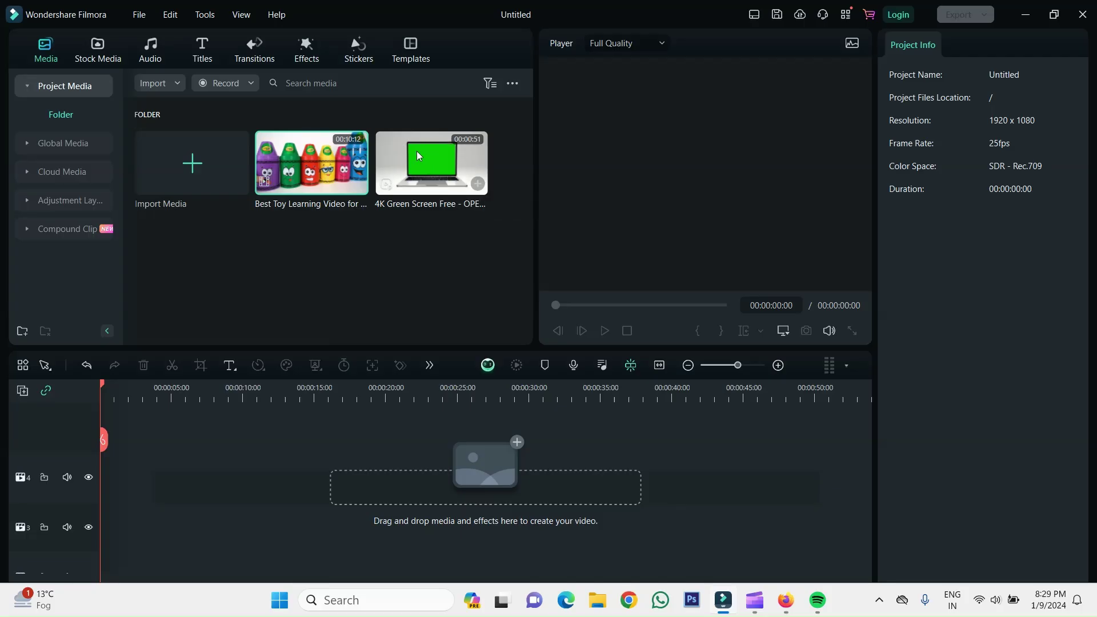
pyautogui.moveTo(286, 191)
pyautogui.moveTo(430, 165); pyautogui.dragTo(25, 489)
pyautogui.moveTo(174, 471); pyautogui.dragTo(114, 599)
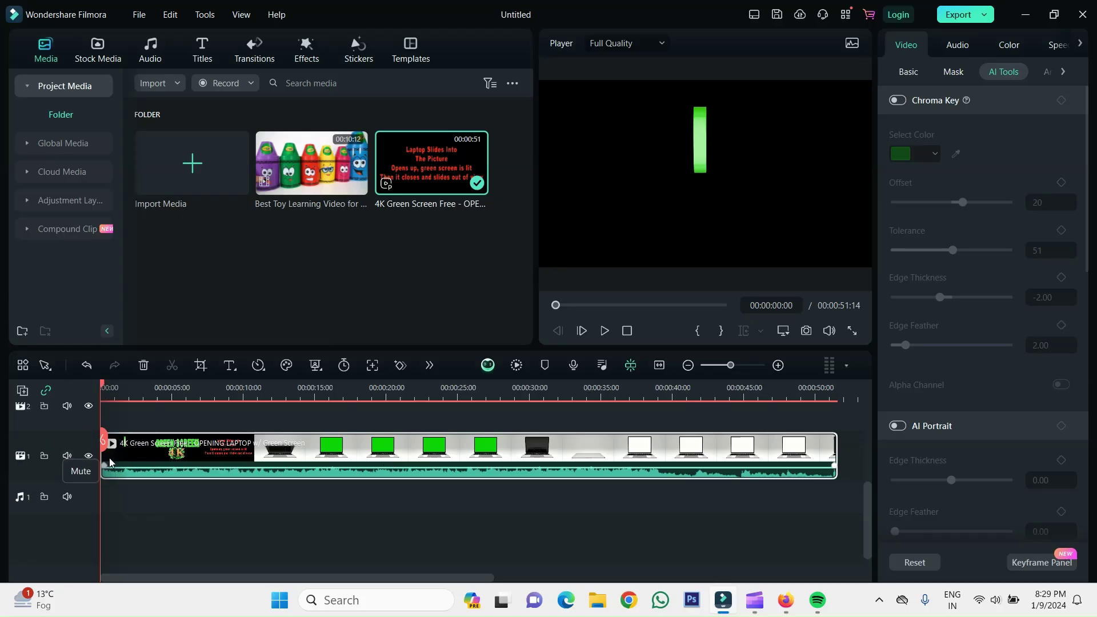
pyautogui.moveTo(103, 462); pyautogui.dragTo(252, 462)
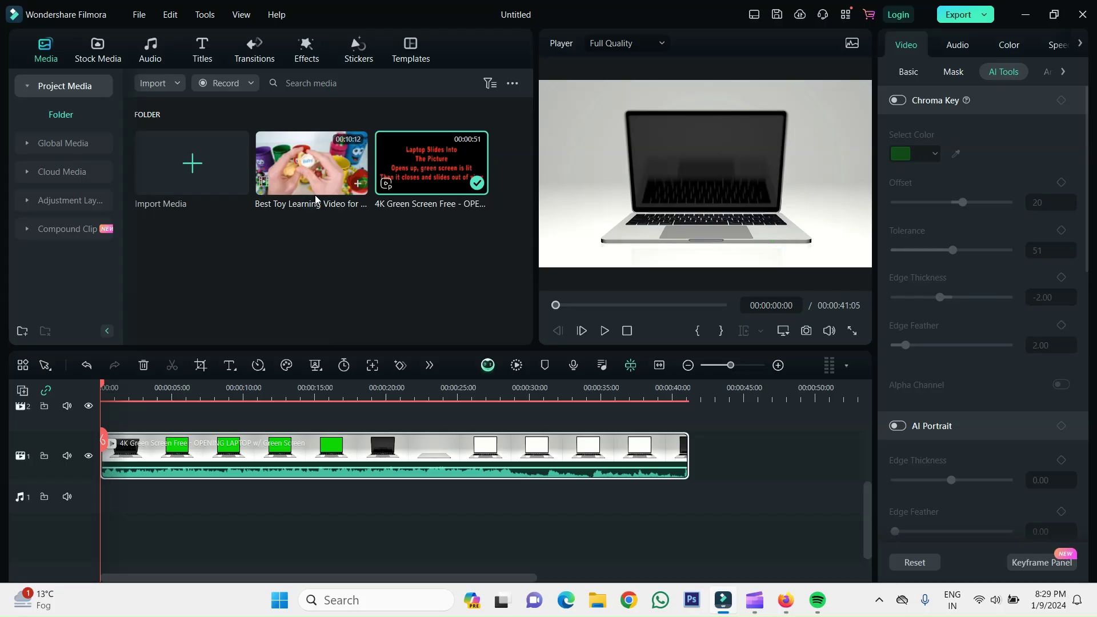
# - Enable Chroma Key with green on the laptop clip and check the keyed screen at several points along the timeline
pyautogui.click(310, 175)
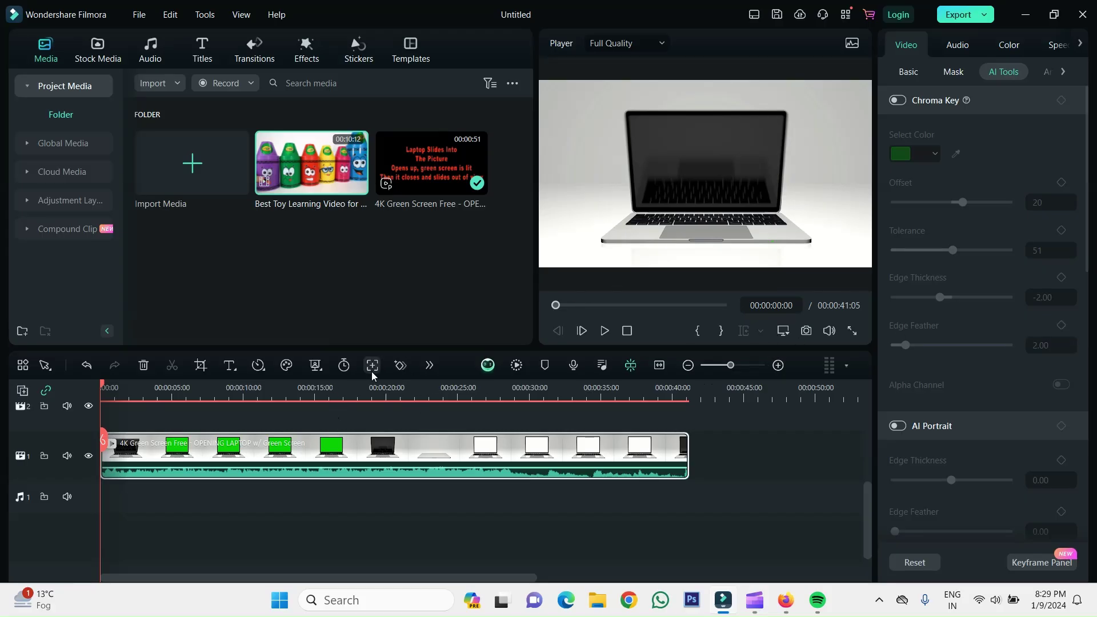
pyautogui.click(321, 367)
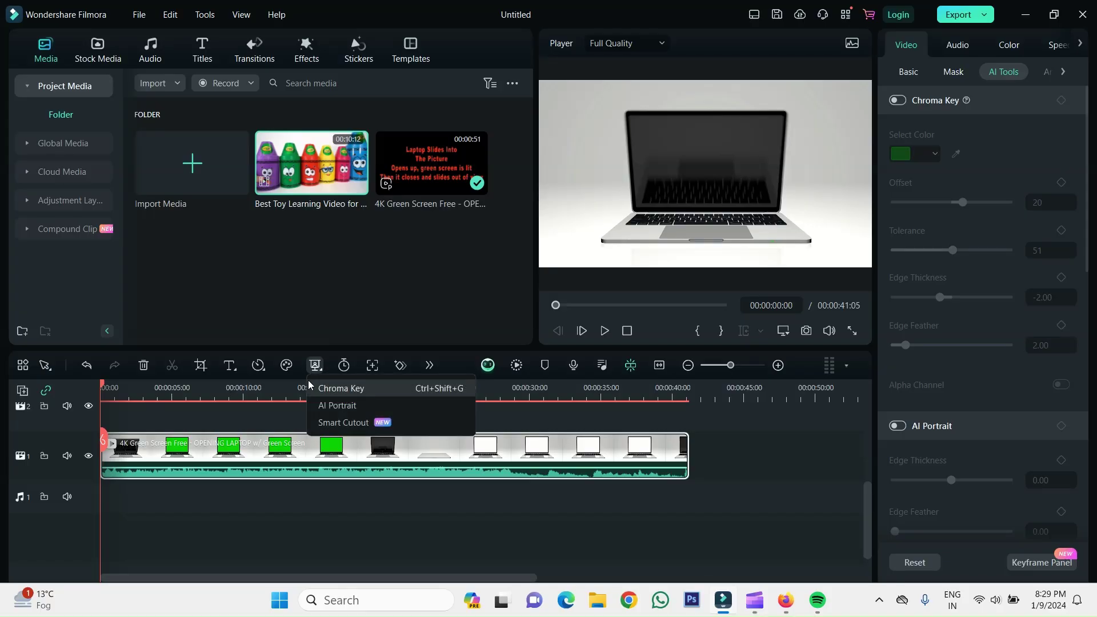
pyautogui.click(338, 388)
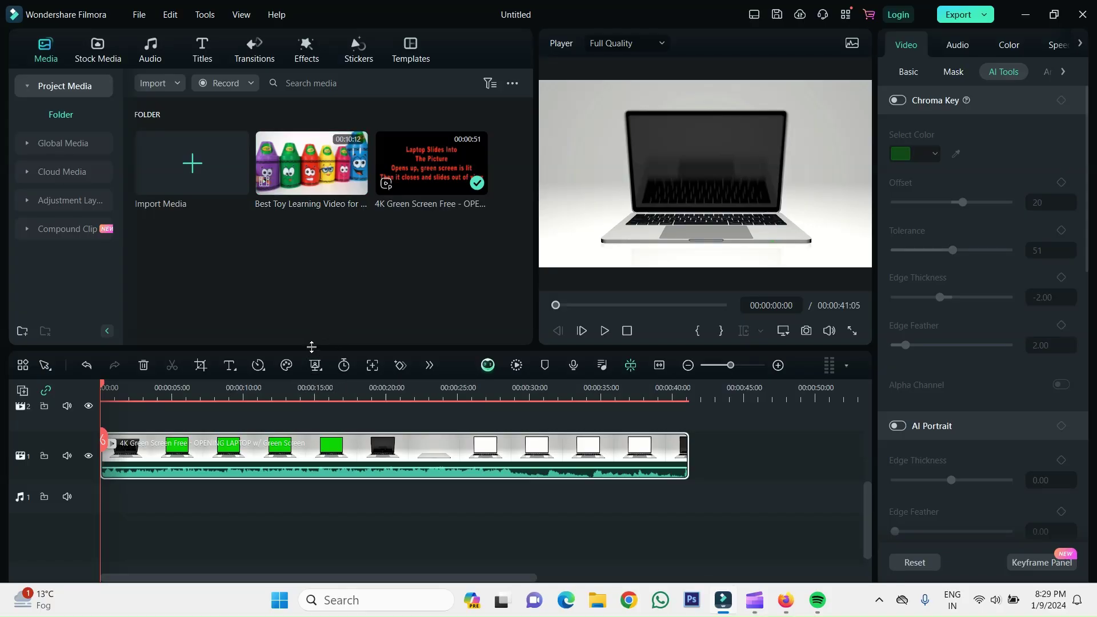
pyautogui.click(322, 368)
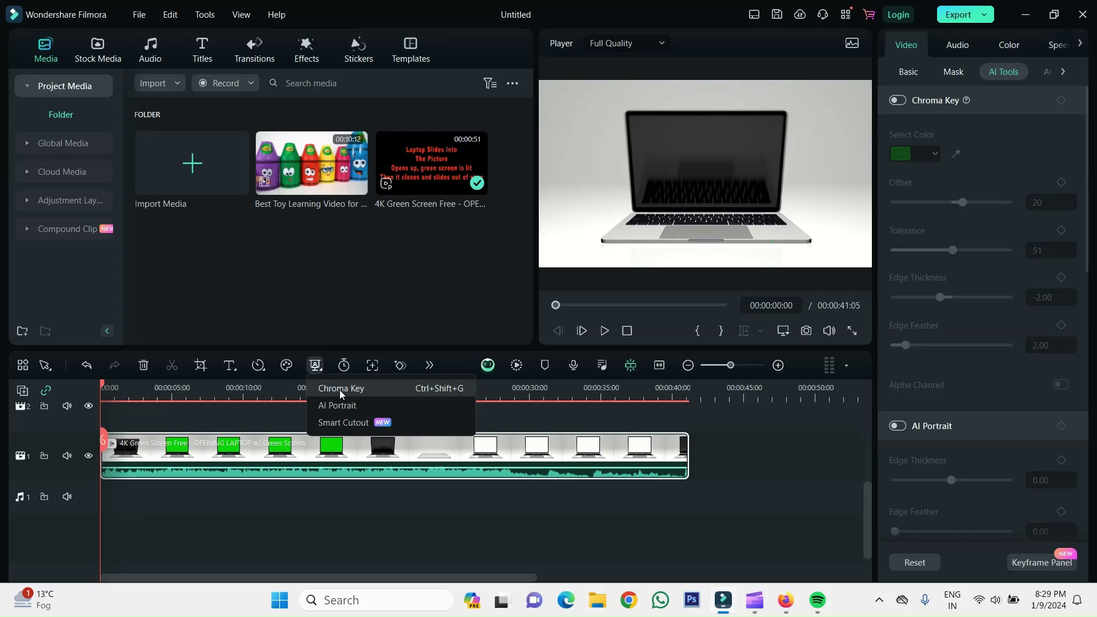
pyautogui.click(341, 389)
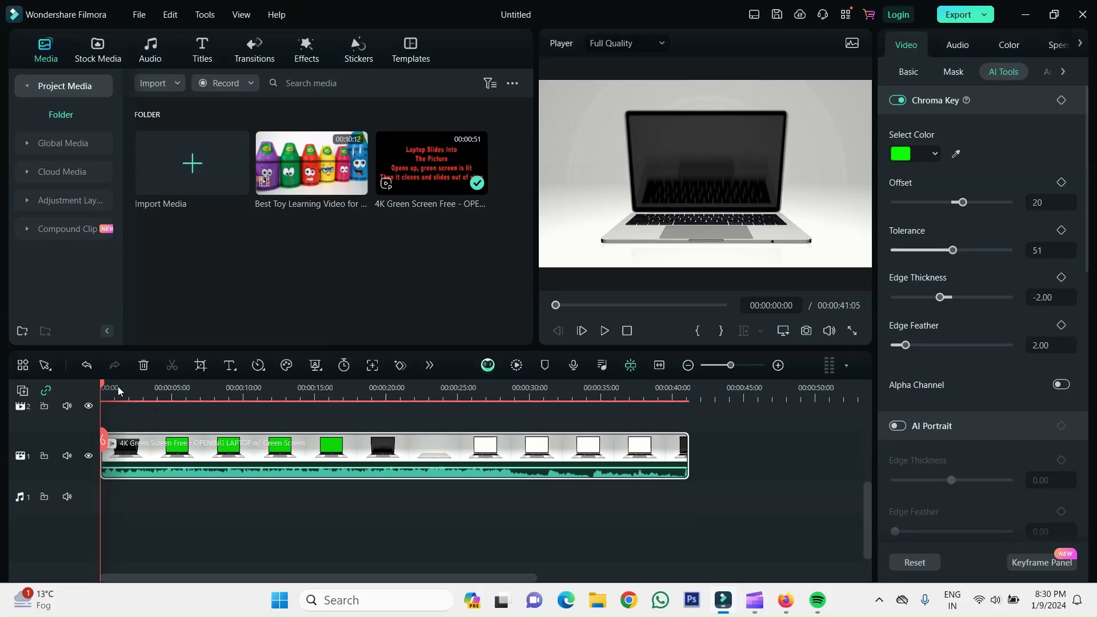
pyautogui.moveTo(103, 388); pyautogui.dragTo(709, 394)
pyautogui.click(656, 389)
pyautogui.click(308, 390)
pyautogui.click(296, 389)
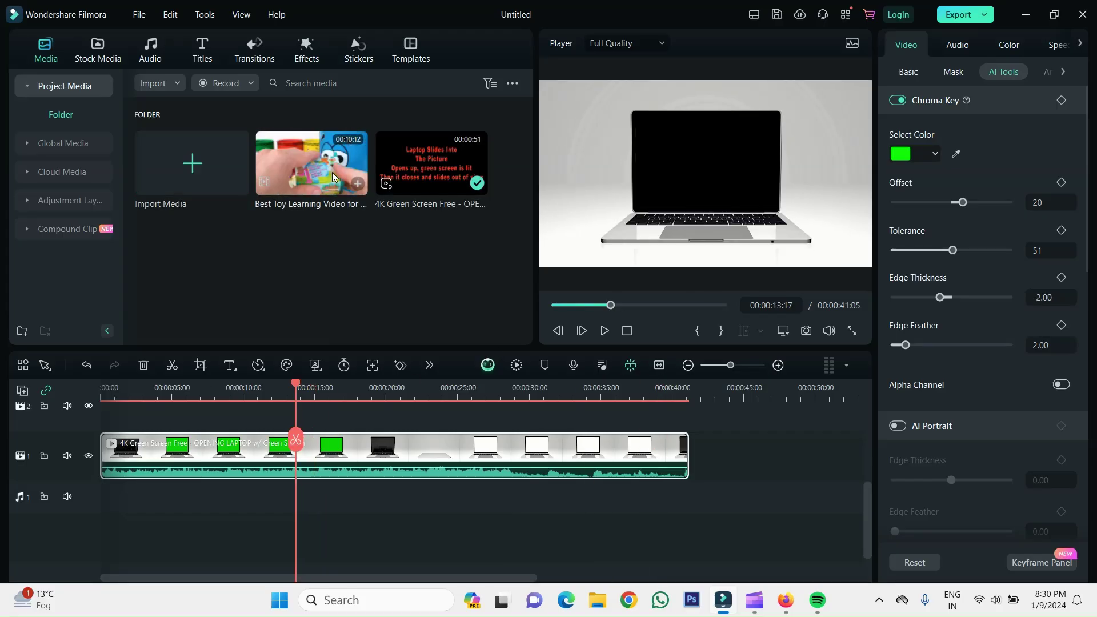
# - Place the Best Toy Learning Video clip at the start of video track 2, above the laptop clip
pyautogui.moveTo(307, 155); pyautogui.dragTo(104, 395)
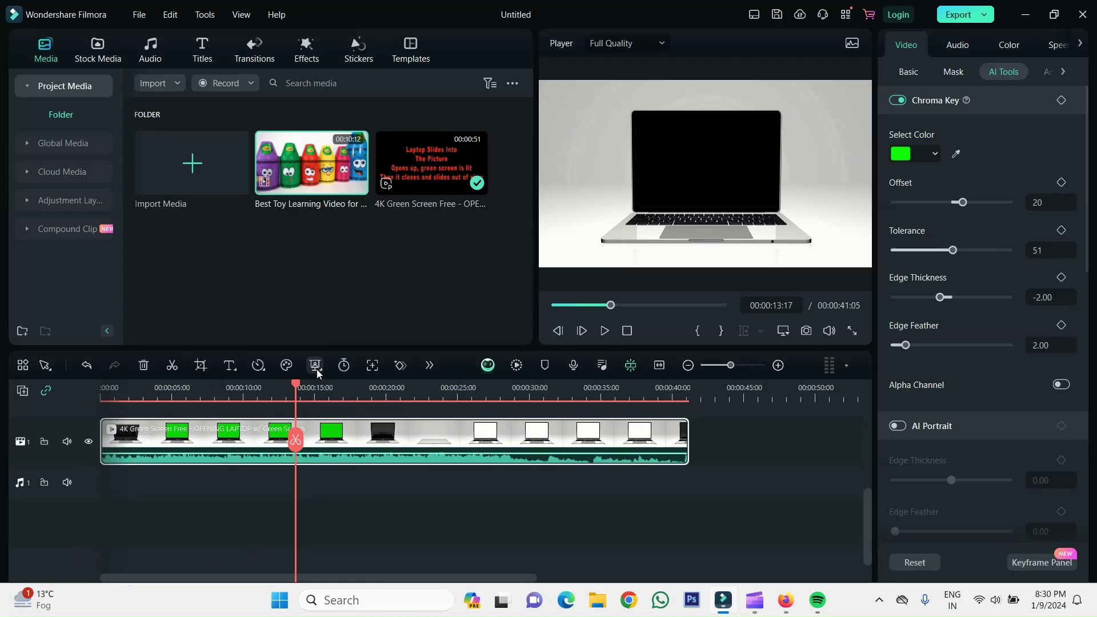
pyautogui.moveTo(292, 393); pyautogui.dragTo(0, 381)
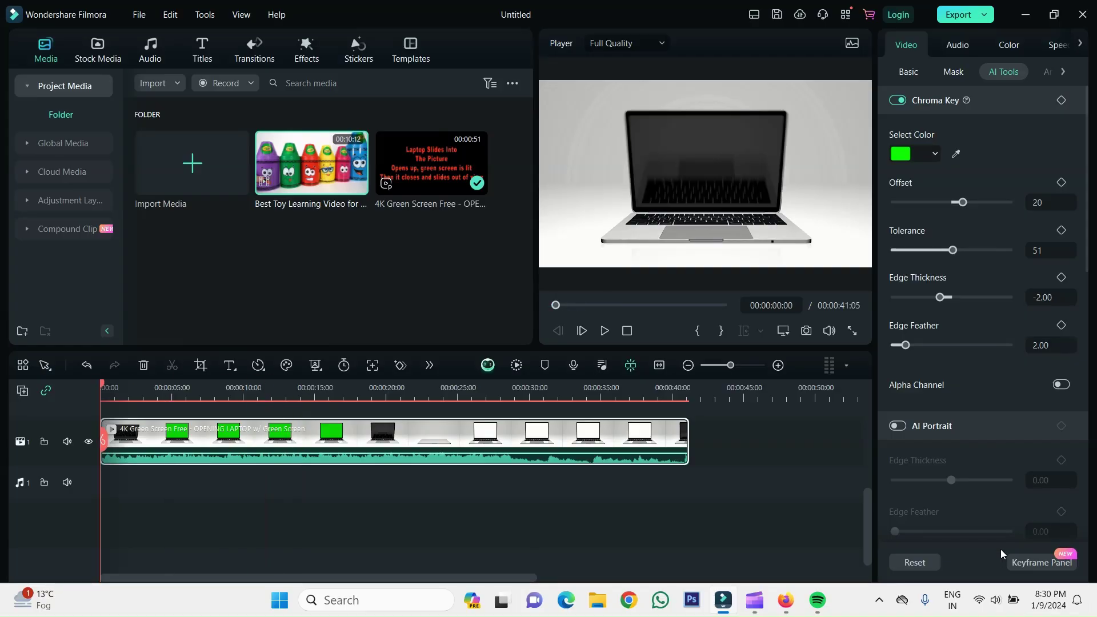
pyautogui.moveTo(865, 539); pyautogui.dragTo(867, 472)
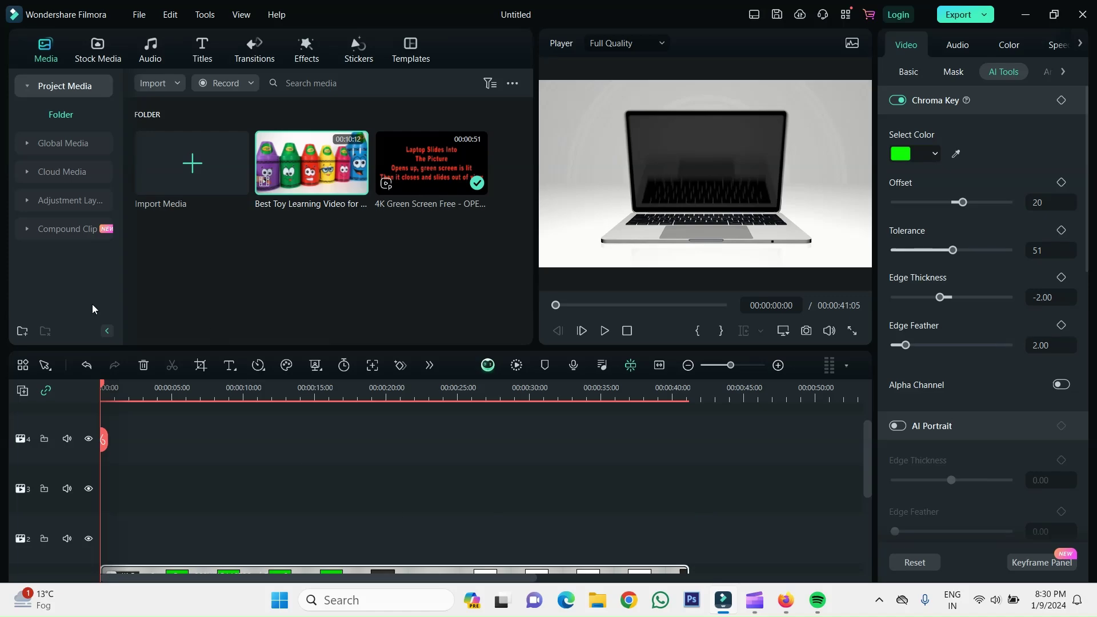
pyautogui.moveTo(320, 183); pyautogui.dragTo(146, 541)
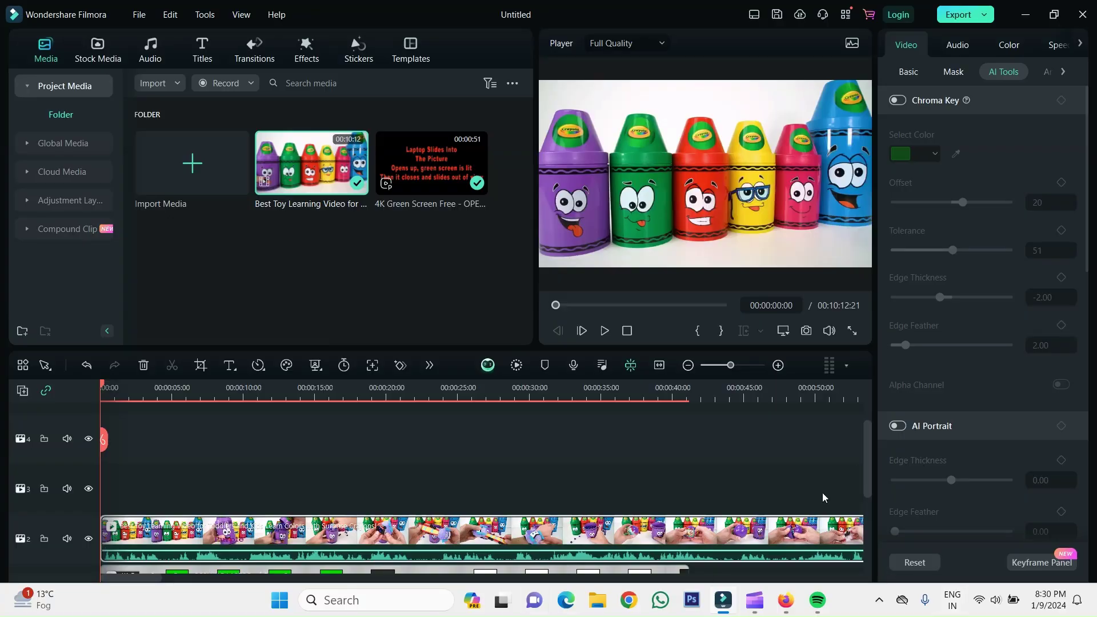
pyautogui.moveTo(875, 486); pyautogui.dragTo(845, 509)
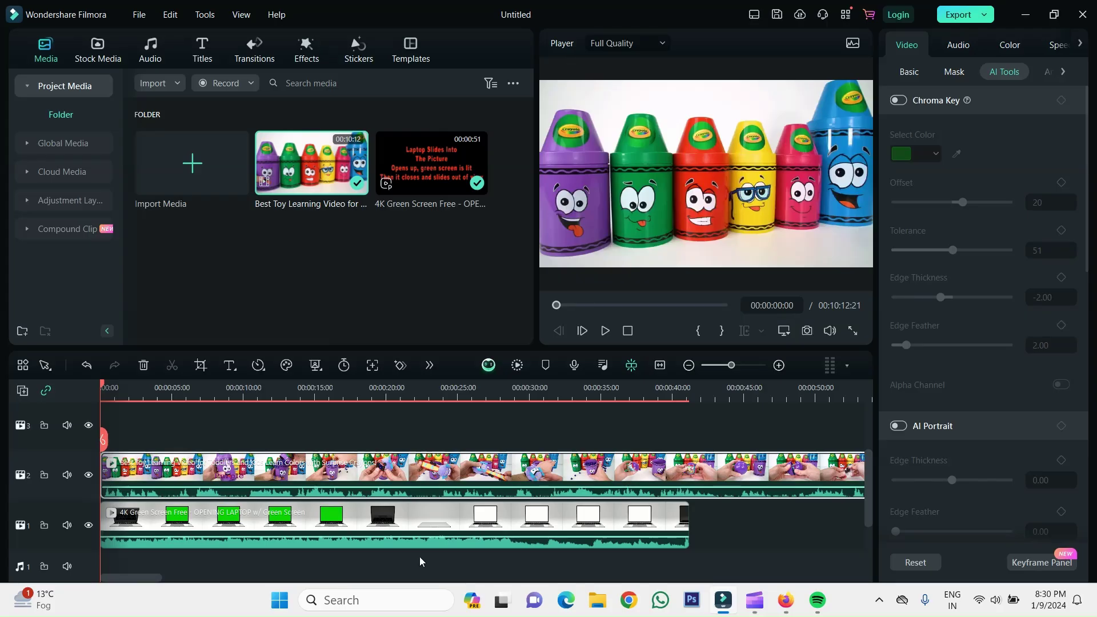
# - Trim the end of the toy video so that it matches the end of the laptop clip at 00:00:41:05
pyautogui.click(129, 571)
pyautogui.scroll(-2, 129, 571)
pyautogui.moveTo(133, 578); pyautogui.dragTo(788, 577)
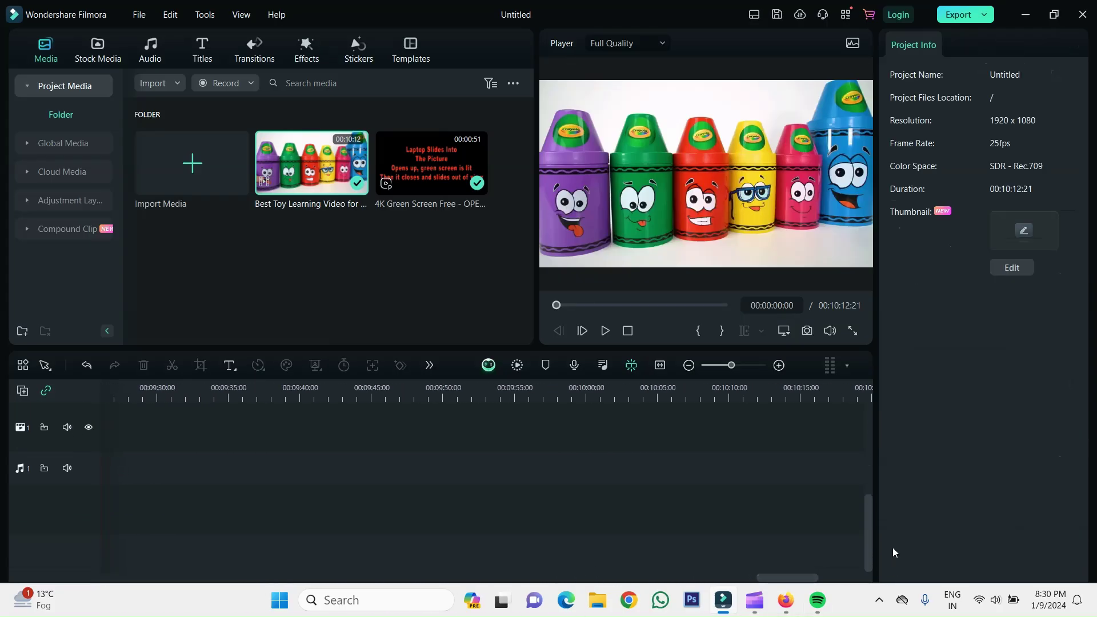
pyautogui.moveTo(869, 558); pyautogui.dragTo(850, 487)
pyautogui.moveTo(768, 534); pyautogui.dragTo(519, 494)
pyautogui.moveTo(870, 445); pyautogui.dragTo(875, 512)
pyautogui.moveTo(522, 435); pyautogui.dragTo(688, 466)
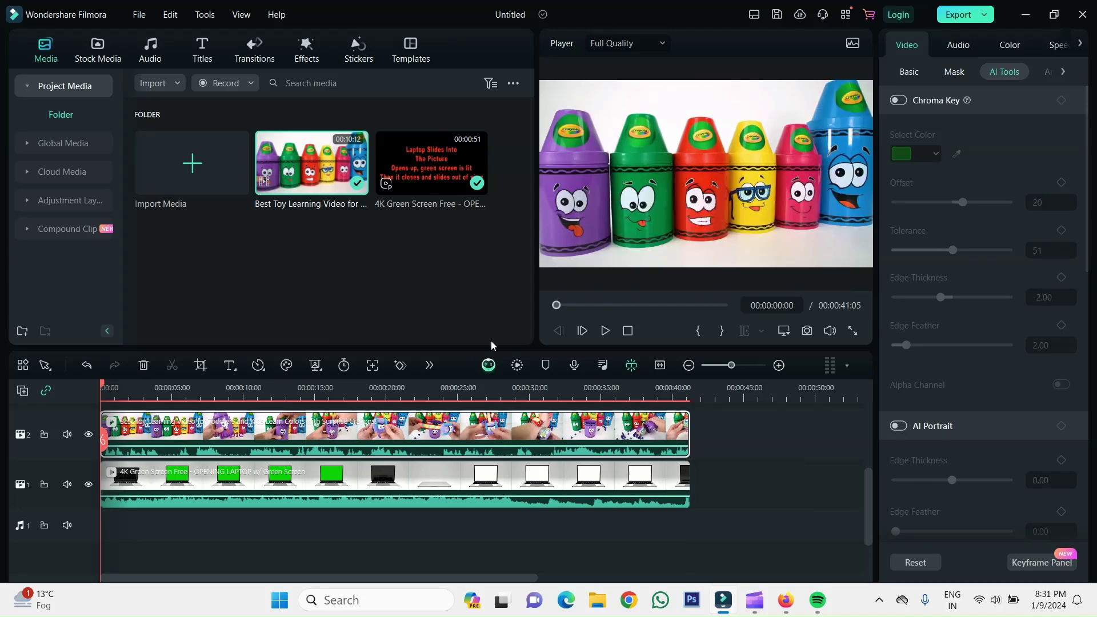
# - Recheck the laptop clip's Chroma Key and briefly play the timeline from about 5 seconds
pyautogui.click(148, 485)
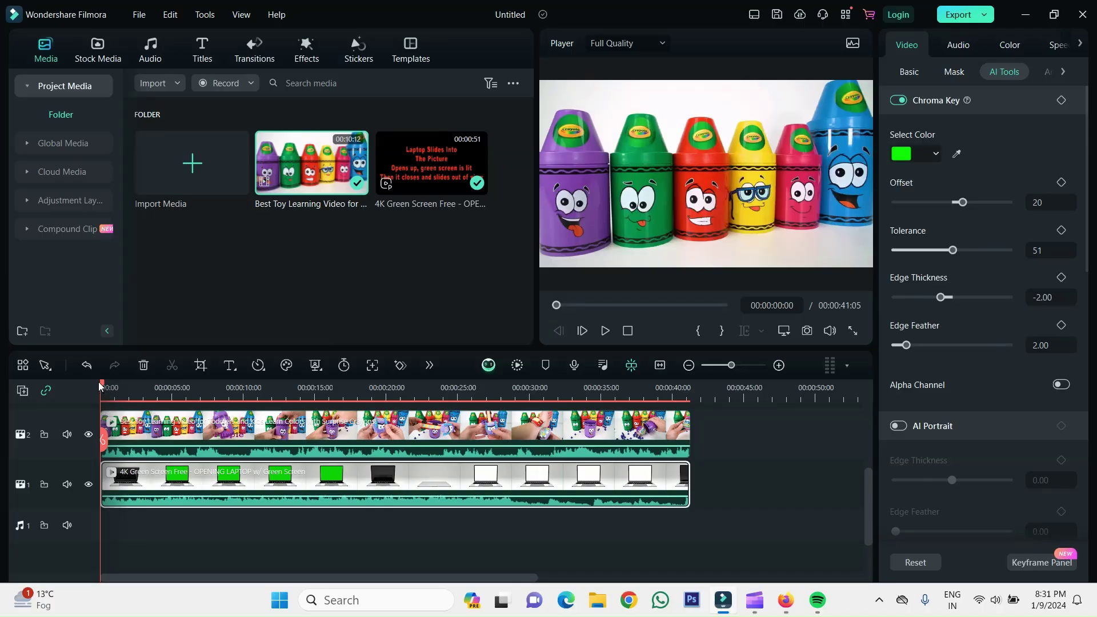
pyautogui.moveTo(102, 388); pyautogui.dragTo(178, 388)
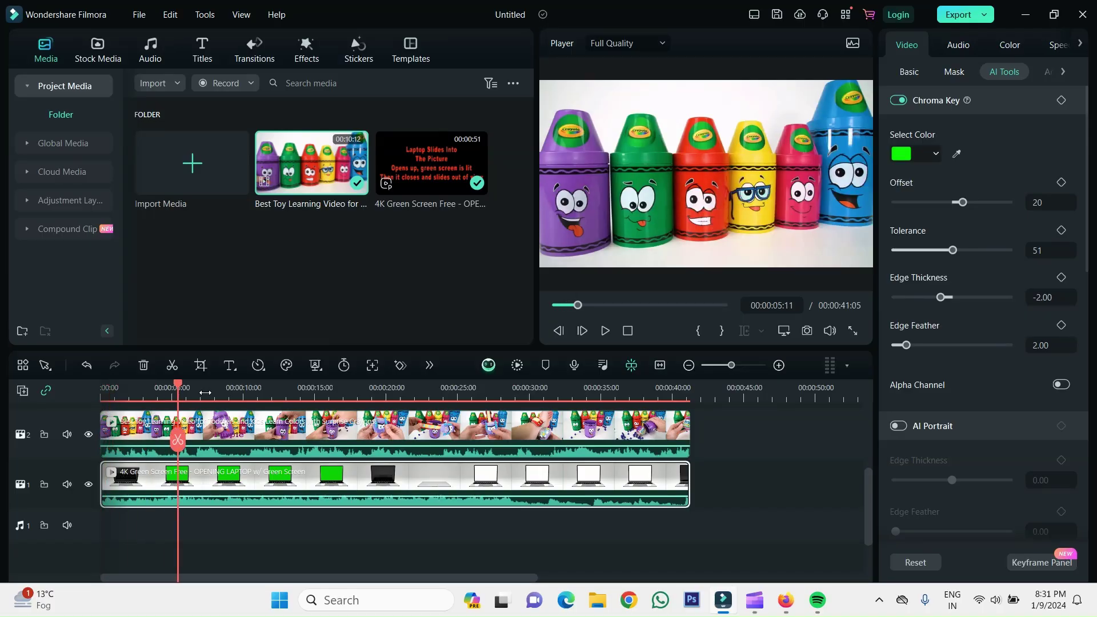
pyautogui.click(318, 368)
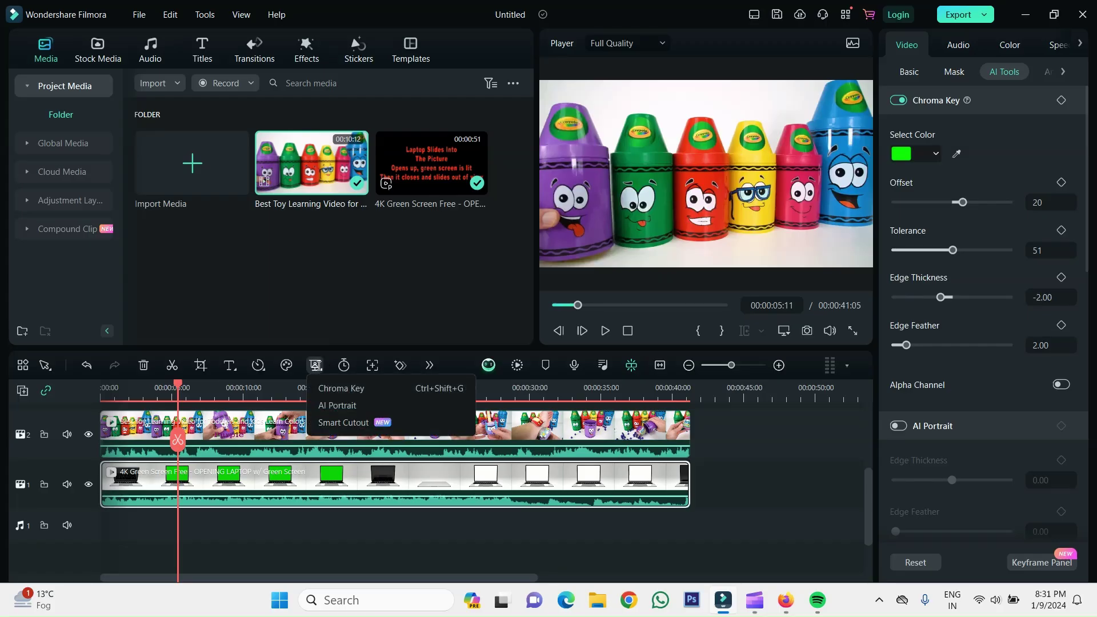
pyautogui.click(373, 391)
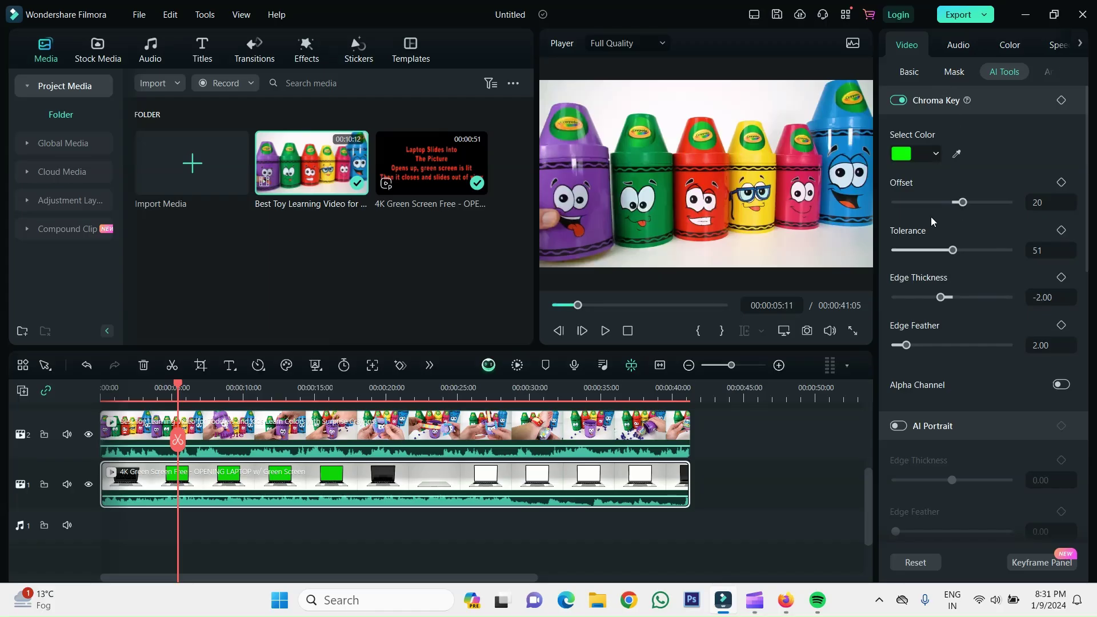
pyautogui.click(605, 330)
pyautogui.click(605, 330)
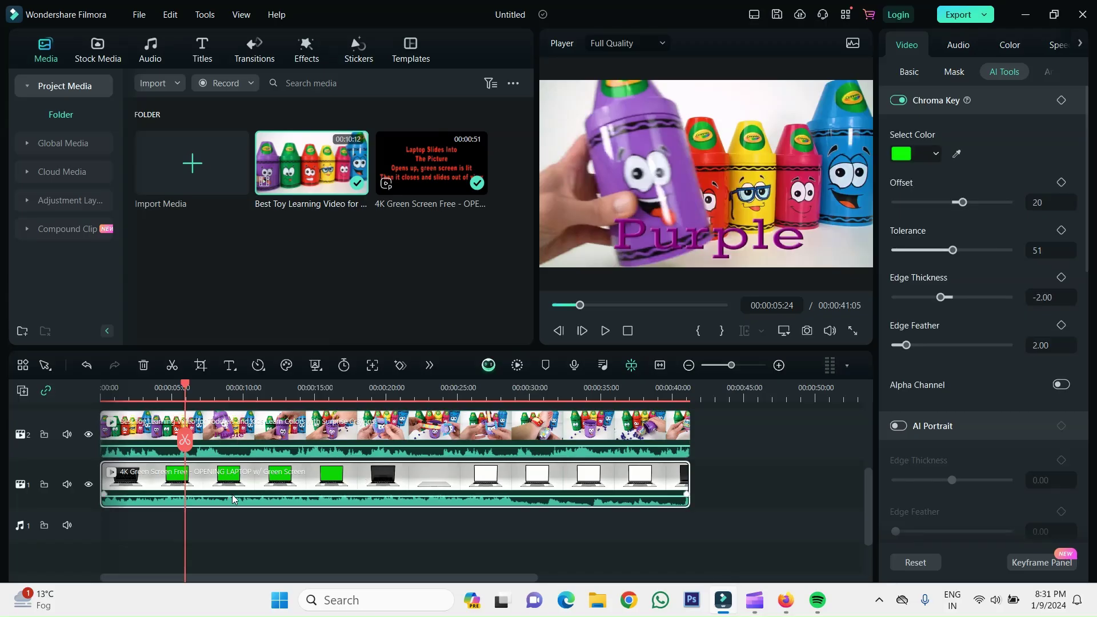
# - Swap the clips' tracks, with the laptop clip on video track 2 above the toy video on track 1, both from the start
pyautogui.moveTo(231, 495); pyautogui.dragTo(165, 571)
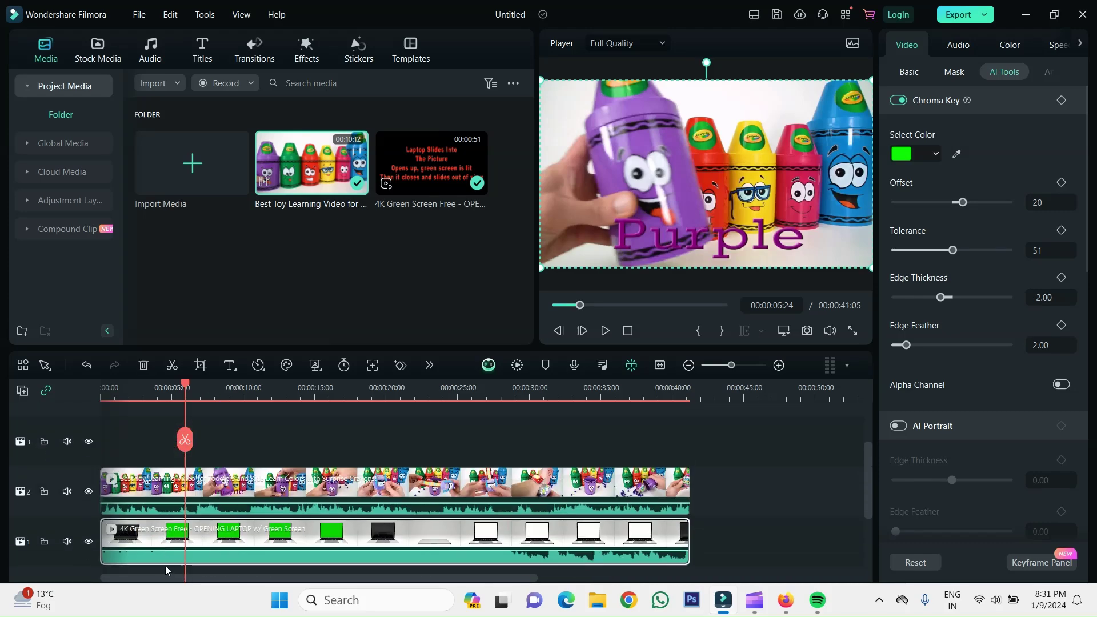
pyautogui.moveTo(196, 529); pyautogui.dragTo(113, 541)
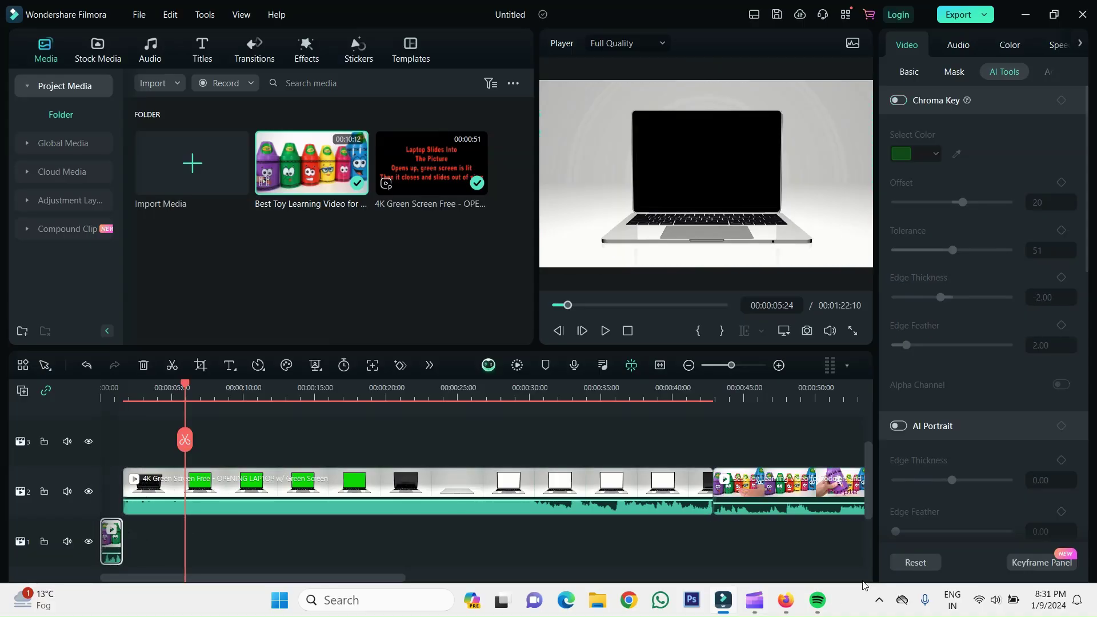
pyautogui.moveTo(794, 502); pyautogui.dragTo(188, 587)
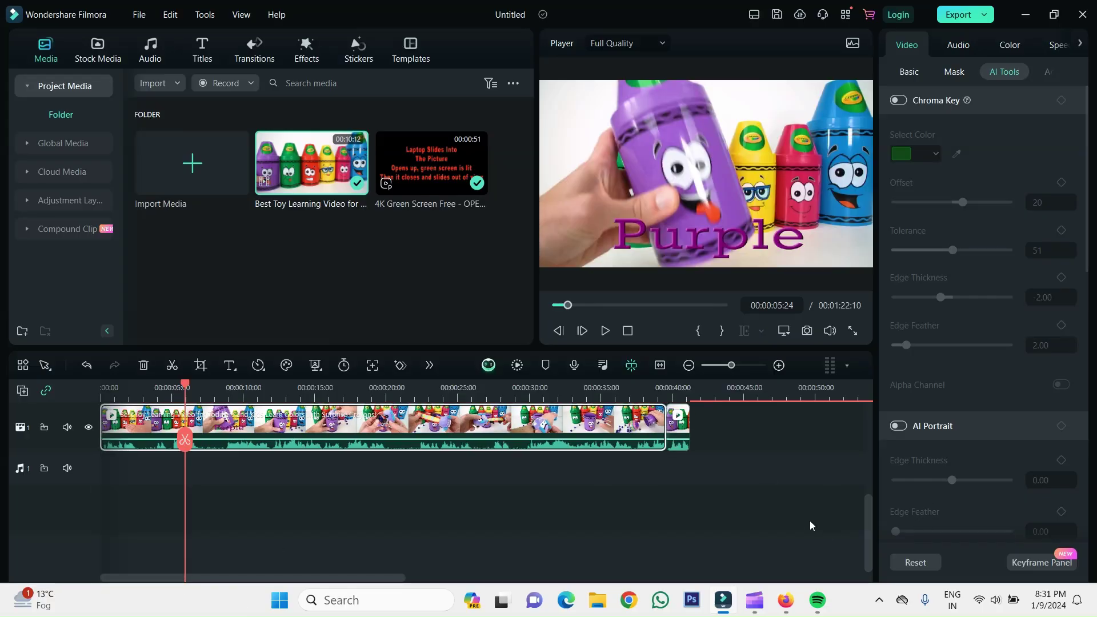
pyautogui.moveTo(880, 523); pyautogui.dragTo(890, 483)
pyautogui.moveTo(778, 490); pyautogui.dragTo(126, 469)
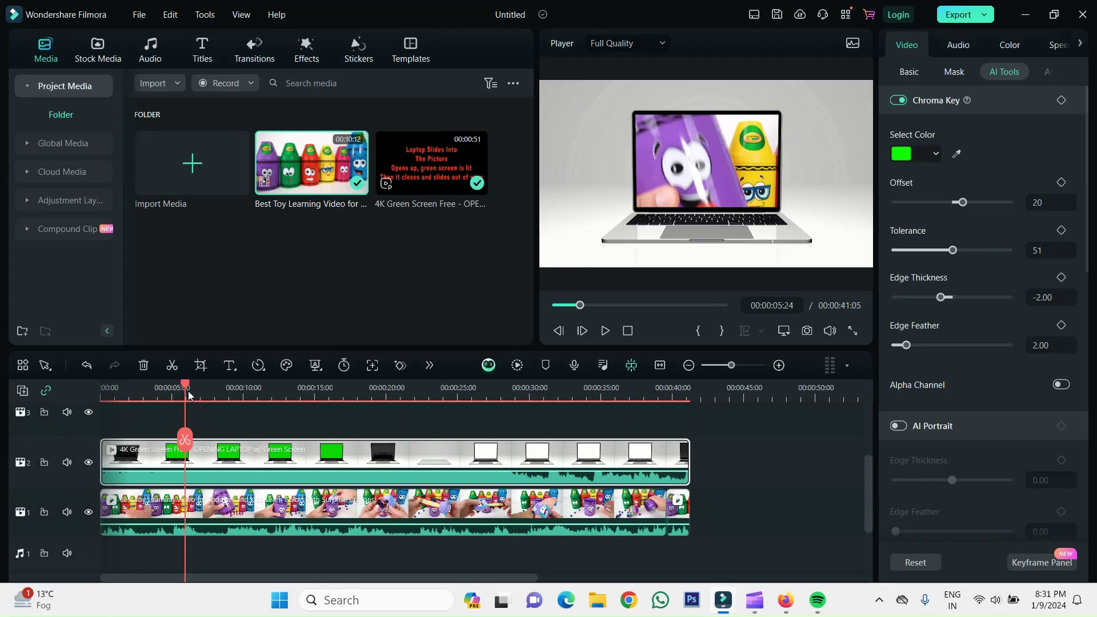
# - Preview the laptop composite in full screen from about 2 seconds, checking how the toy video fills the laptop screen
pyautogui.moveTo(189, 394); pyautogui.dragTo(138, 390)
pyautogui.click(497, 508)
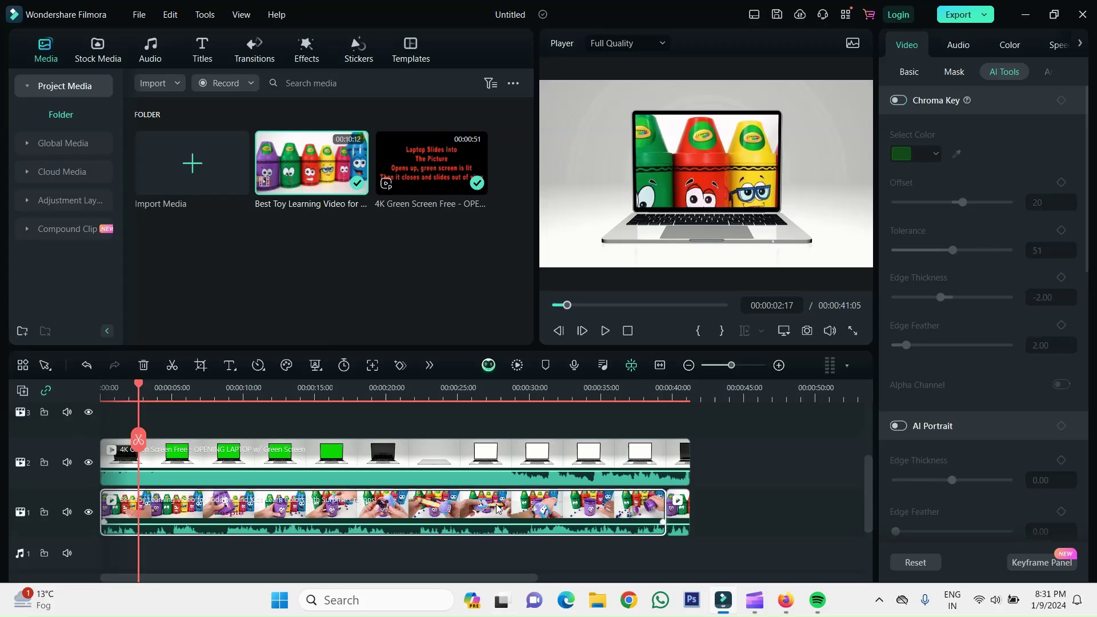
pyautogui.click(700, 167)
pyautogui.moveTo(689, 170)
pyautogui.mouseDown()
pyautogui.moveTo(714, 171)
pyautogui.moveTo(737, 200)
pyautogui.moveTo(389, 287)
pyautogui.moveTo(435, 437)
pyautogui.moveTo(729, 148)
pyautogui.moveTo(720, 183)
pyautogui.moveTo(721, 162)
pyautogui.moveTo(689, 166)
pyautogui.mouseUp()
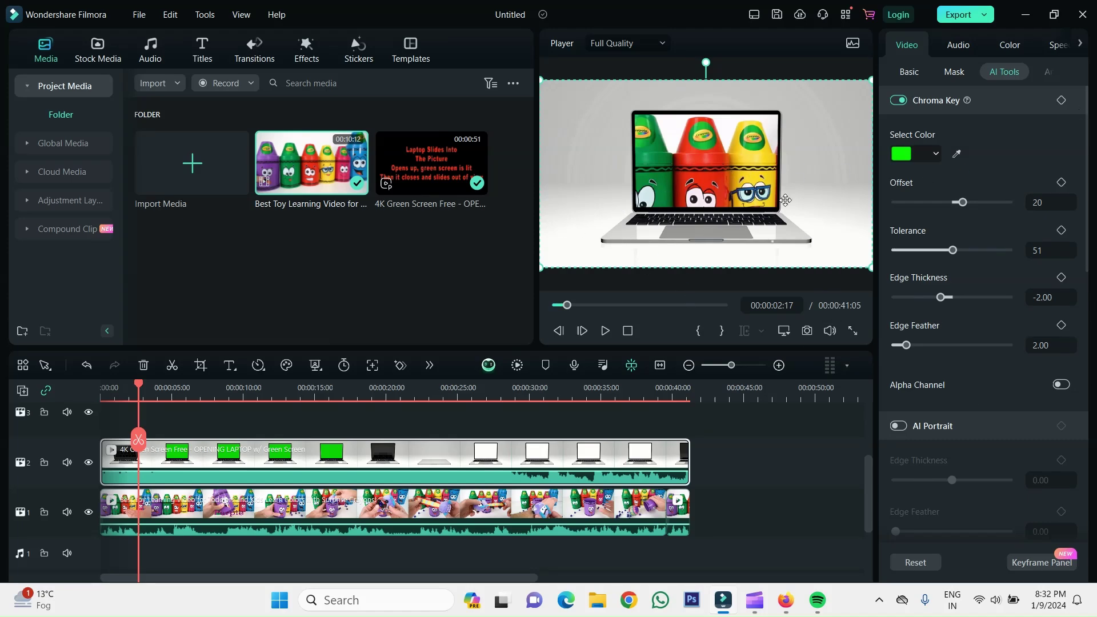
pyautogui.click(606, 332)
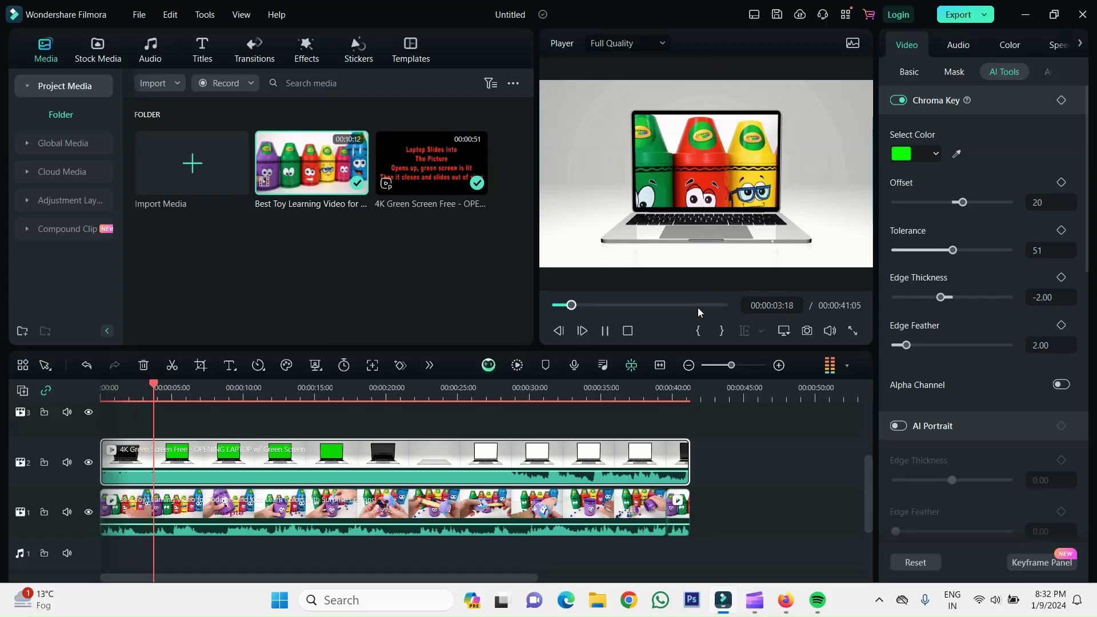
pyautogui.click(852, 332)
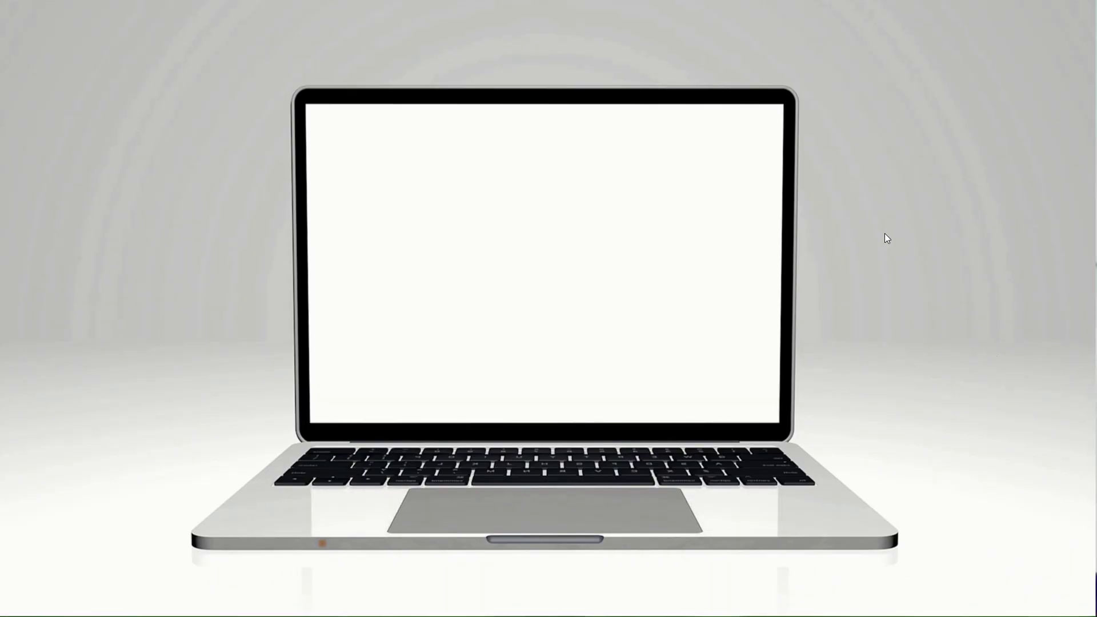
pyautogui.press('Escape')
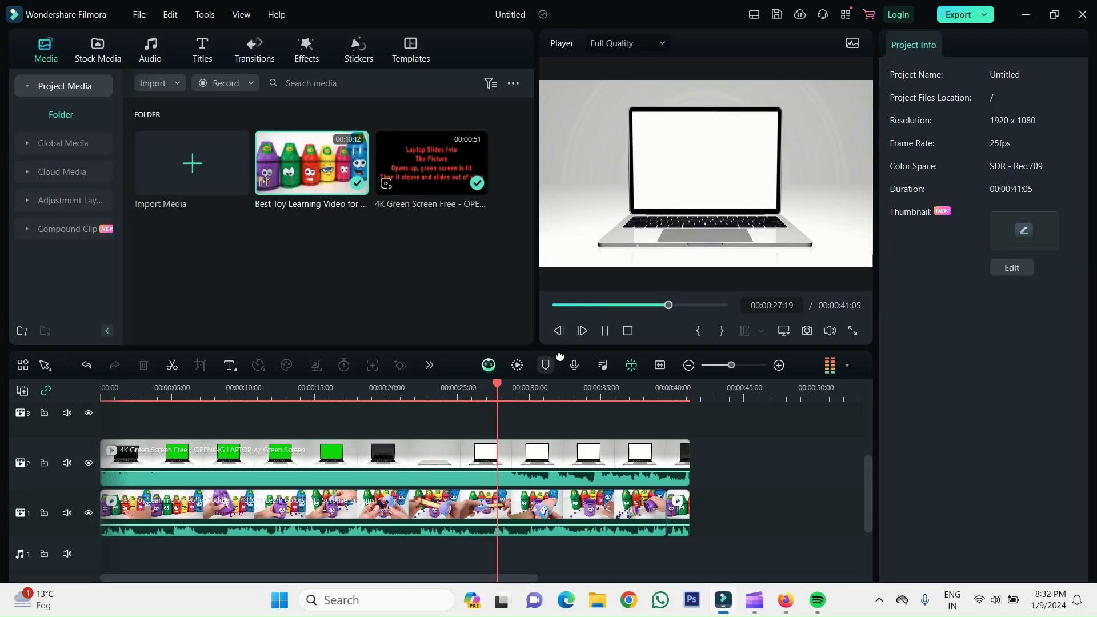
pyautogui.click(604, 331)
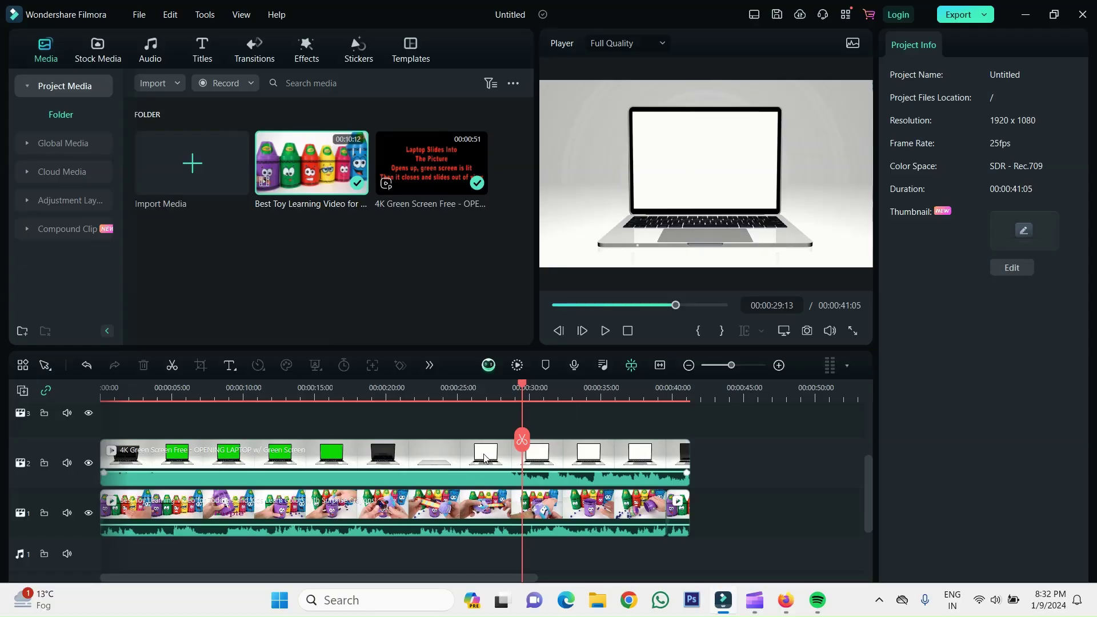
# - Trim the ends of the laptop clip and the toy video to 00:00:23:13, removing the second laptop animation
pyautogui.click(676, 466)
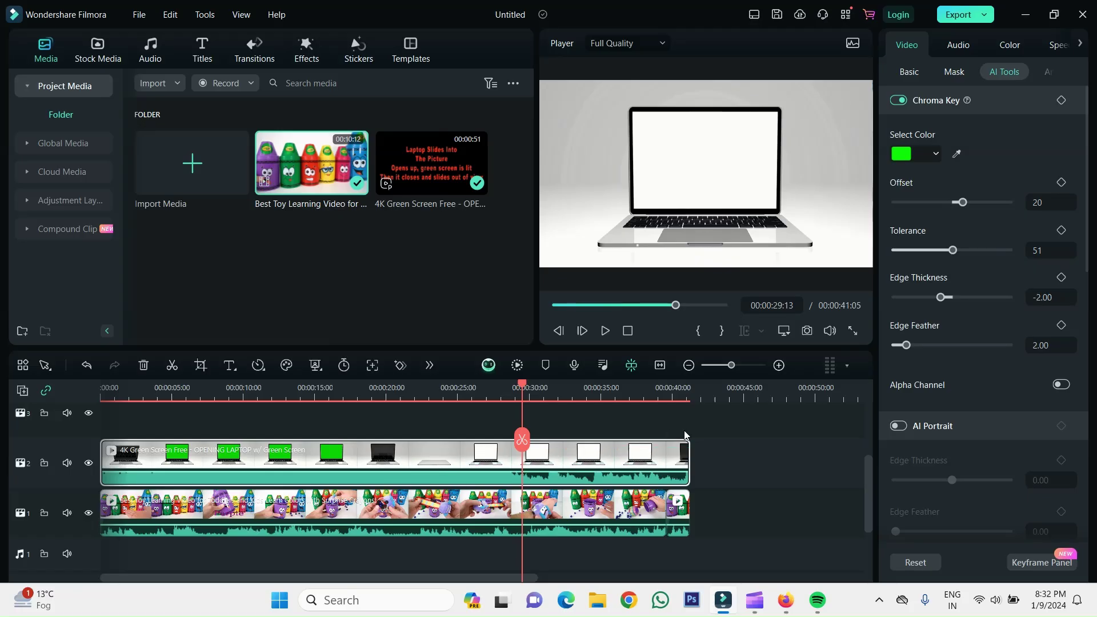
pyautogui.moveTo(686, 466); pyautogui.dragTo(450, 478)
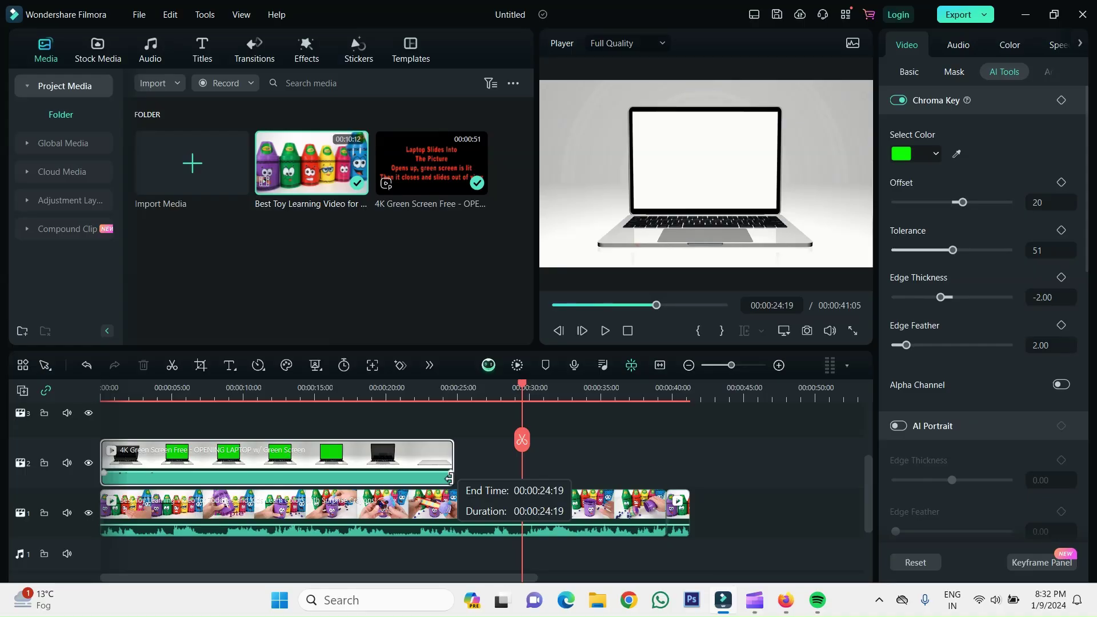
pyautogui.moveTo(450, 478); pyautogui.dragTo(431, 476)
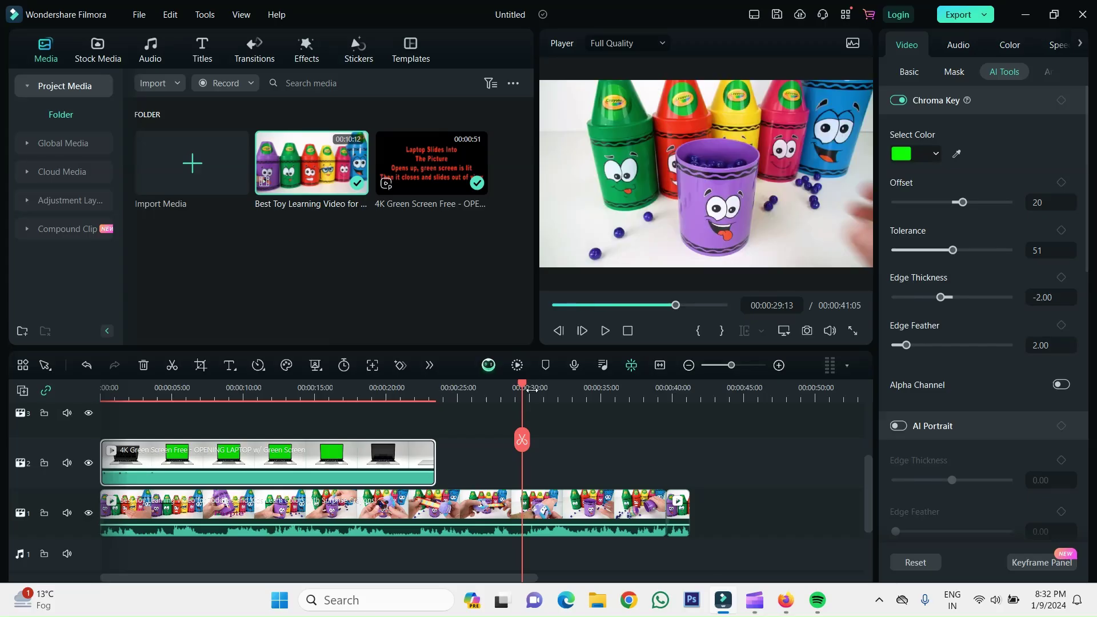
pyautogui.moveTo(526, 386); pyautogui.dragTo(410, 417)
pyautogui.moveTo(688, 498); pyautogui.dragTo(436, 502)
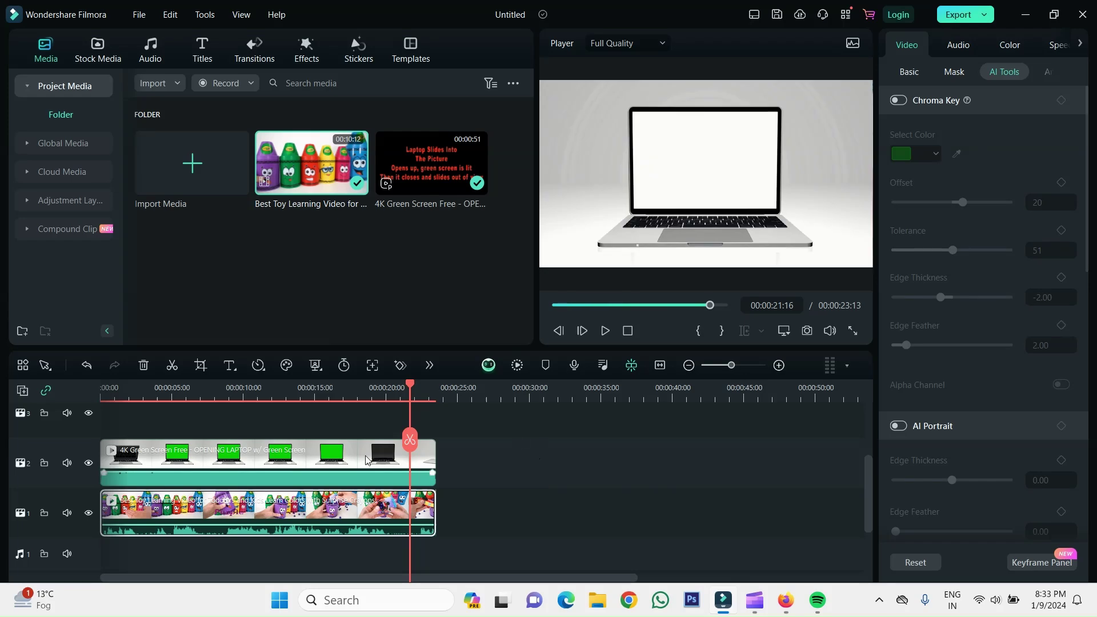
# - Play the trimmed composite in full screen from about 5 seconds
pyautogui.moveTo(410, 389); pyautogui.dragTo(181, 388)
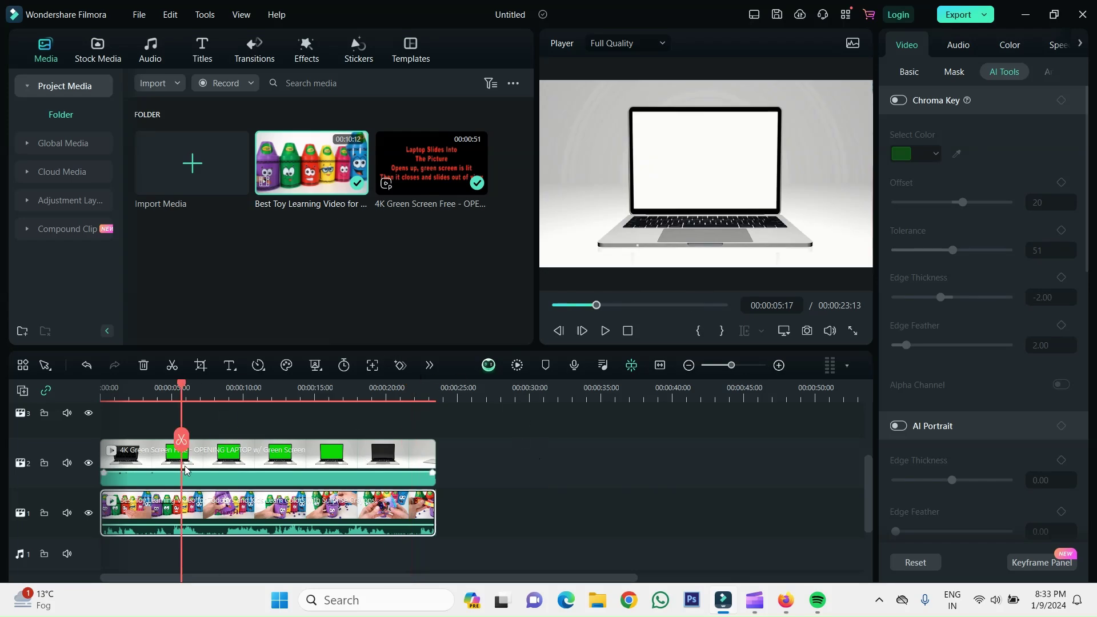
pyautogui.moveTo(836, 336)
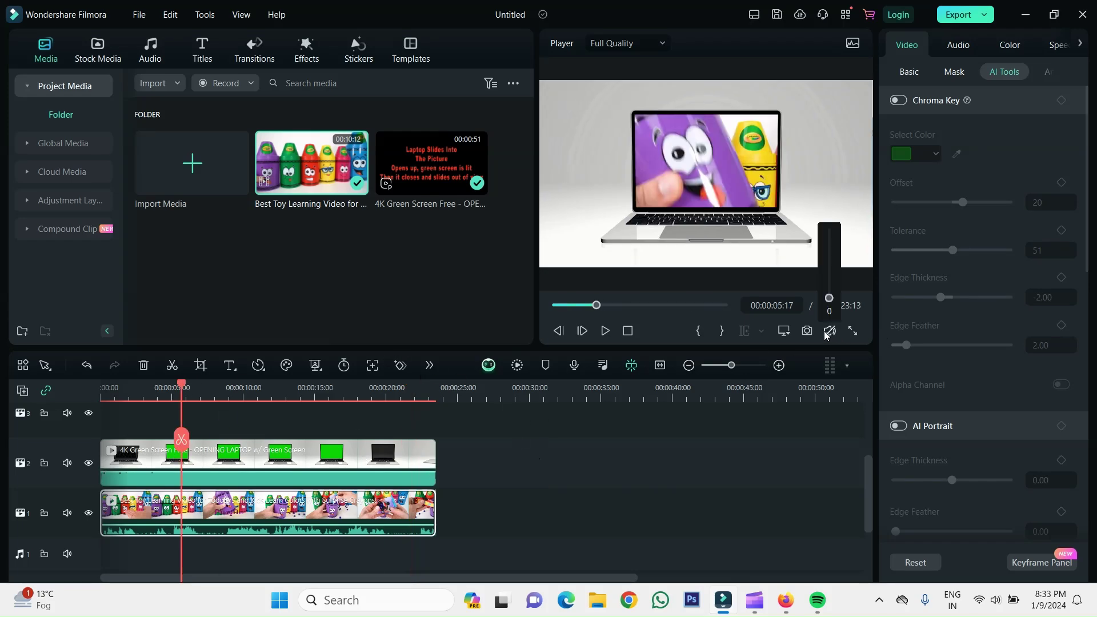
pyautogui.click(853, 331)
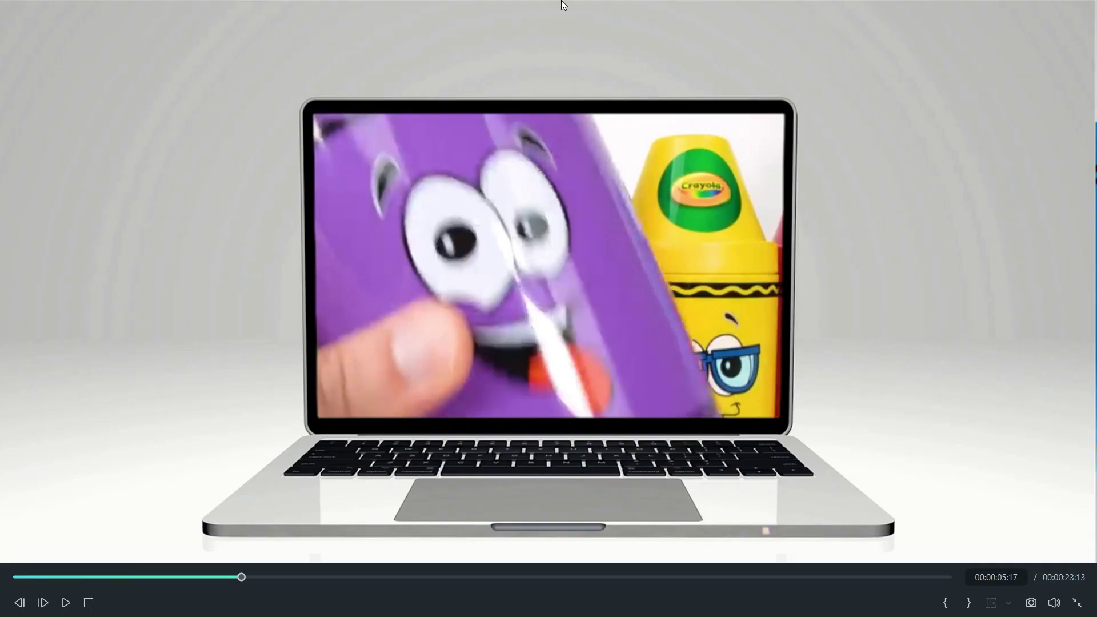
pyautogui.press('space')
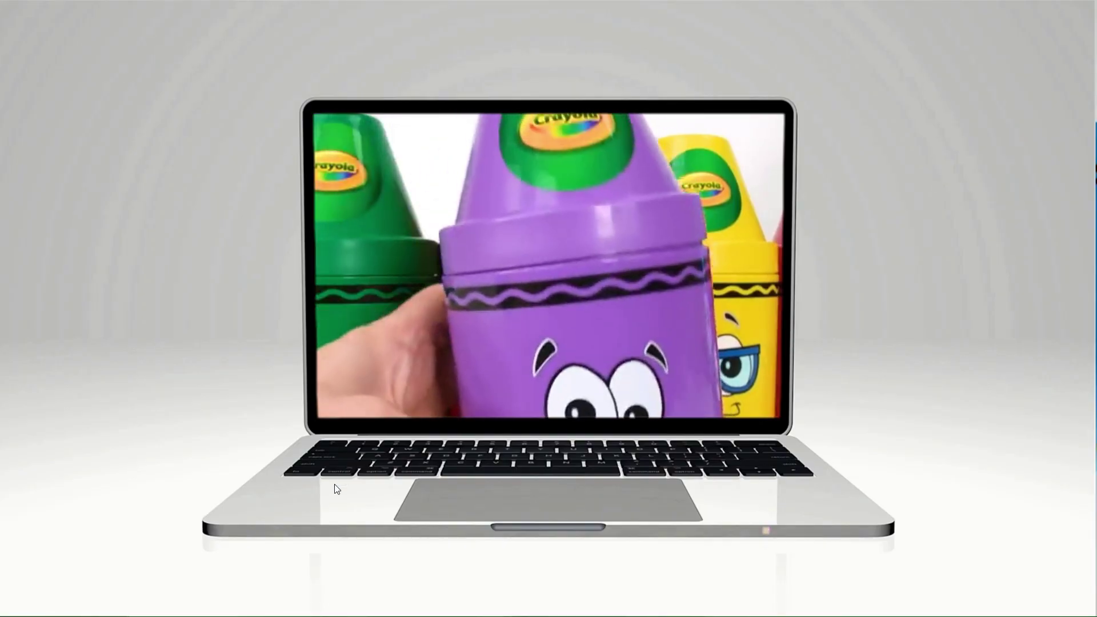